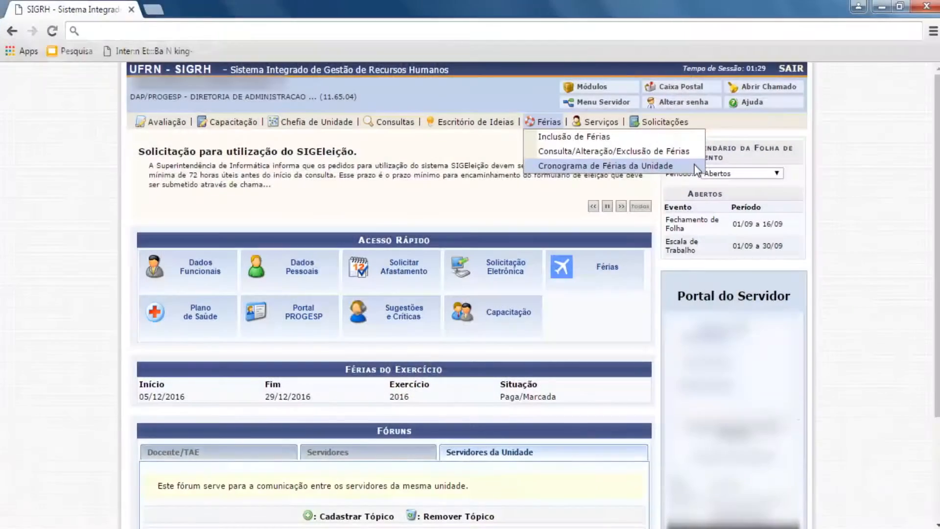
Open the Inclusão de Férias form and split the 2017 vacation into 2 installments, with 17 days in the first period
{"action": "left_click", "coordinate": [657, 141]}
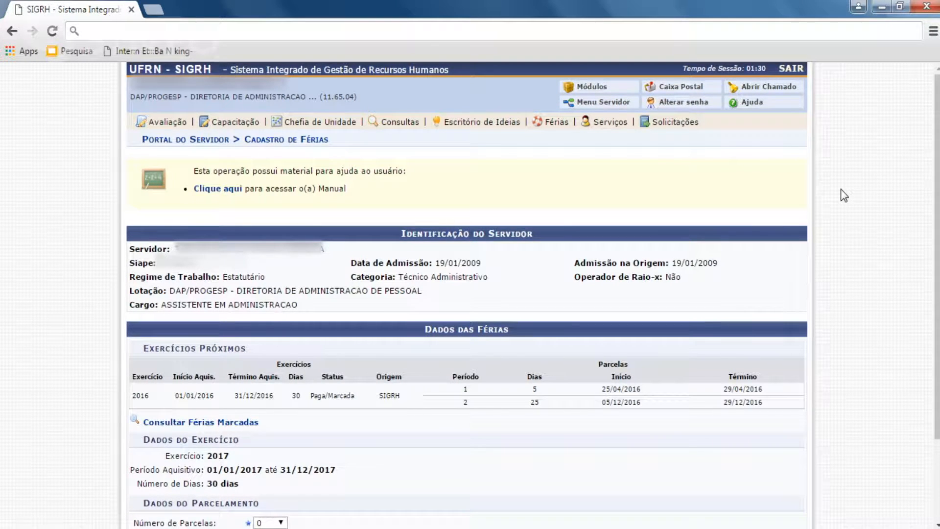
{"action": "scroll", "coordinate": [862, 187], "scroll_direction": "down", "scroll_amount": 2}
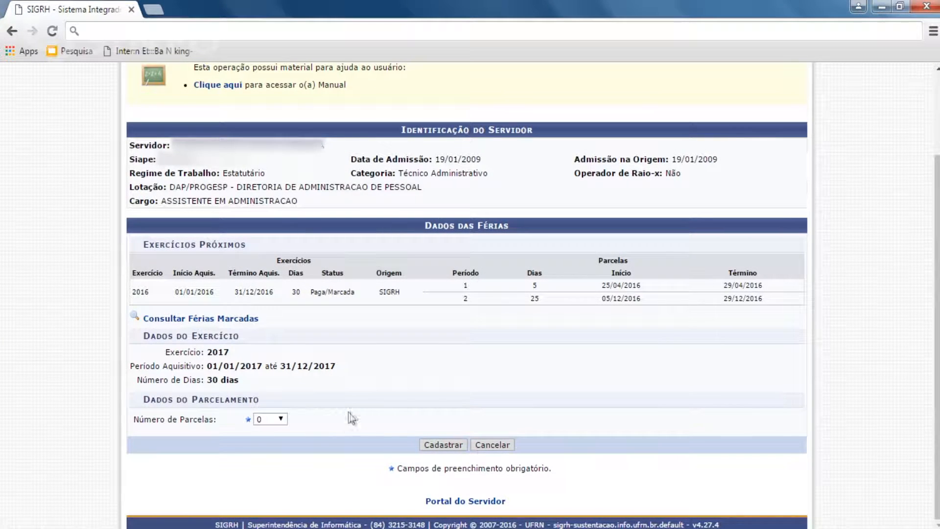
{"action": "left_click", "coordinate": [283, 420]}
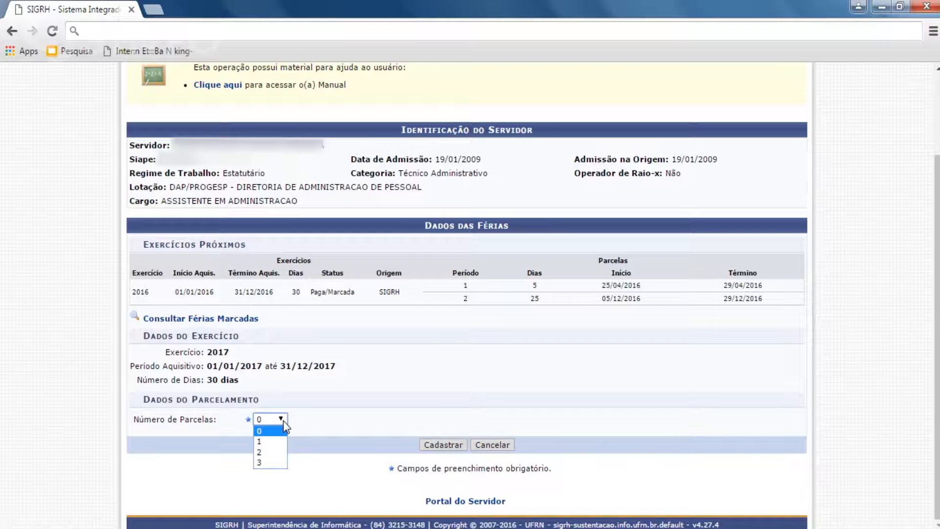
{"action": "left_click", "coordinate": [278, 454]}
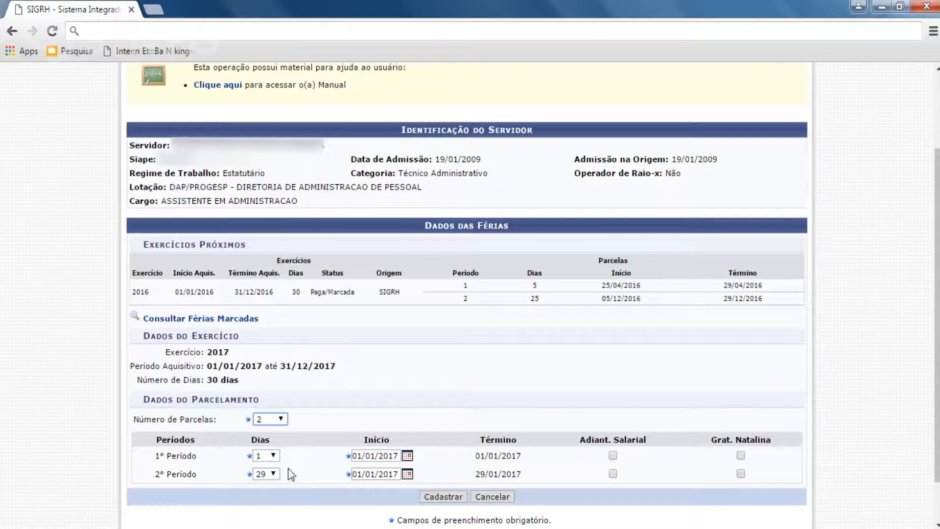
{"action": "left_click", "coordinate": [273, 455]}
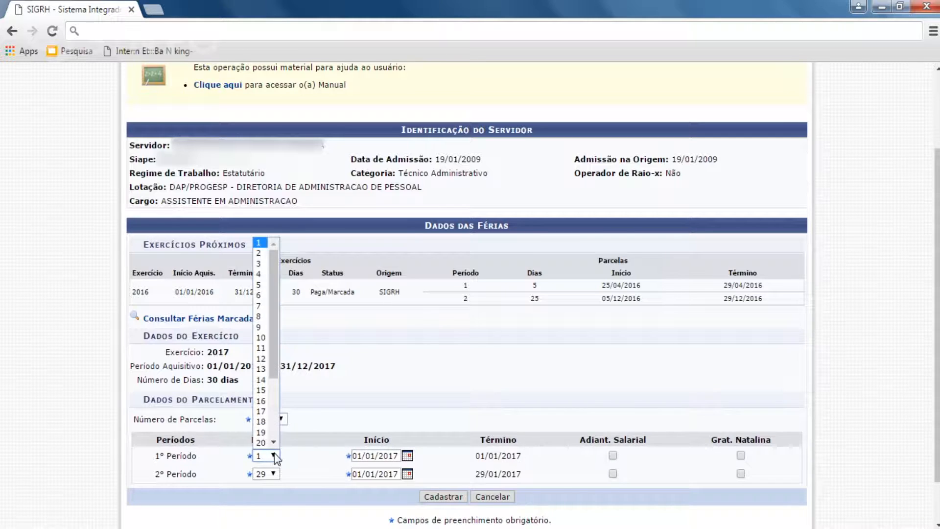
{"action": "left_click", "coordinate": [266, 413]}
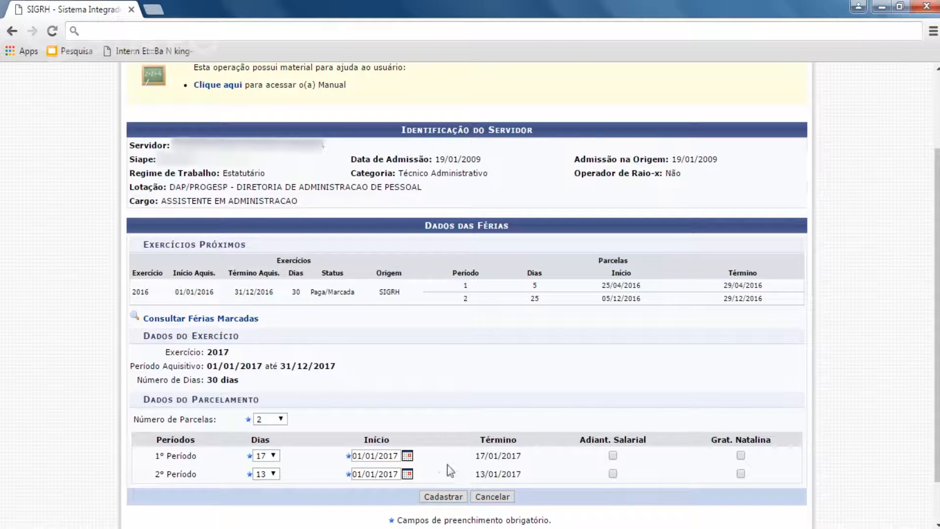
Set the second period's start date to 05/04/2017 and register the vacation
{"action": "left_click", "coordinate": [407, 474]}
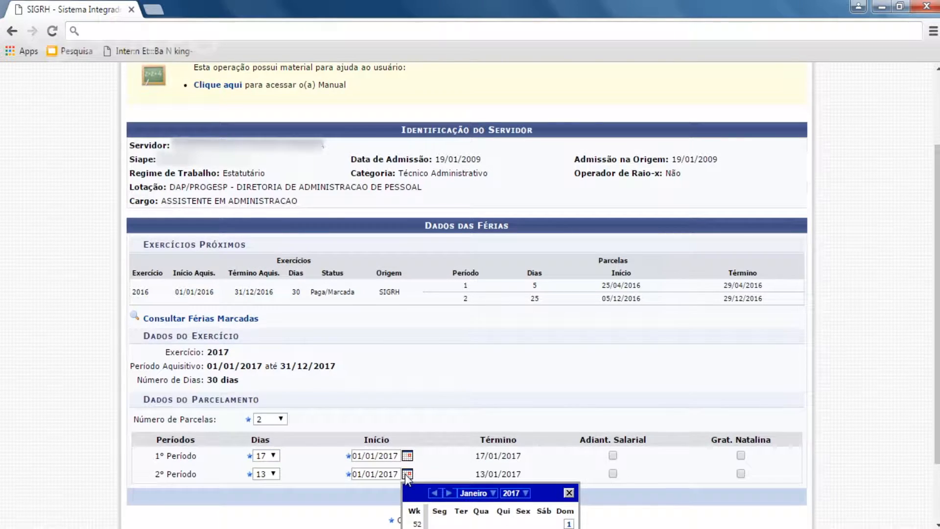
{"action": "scroll", "coordinate": [478, 418], "scroll_direction": "down", "scroll_amount": 2}
{"action": "left_click", "coordinate": [485, 413]}
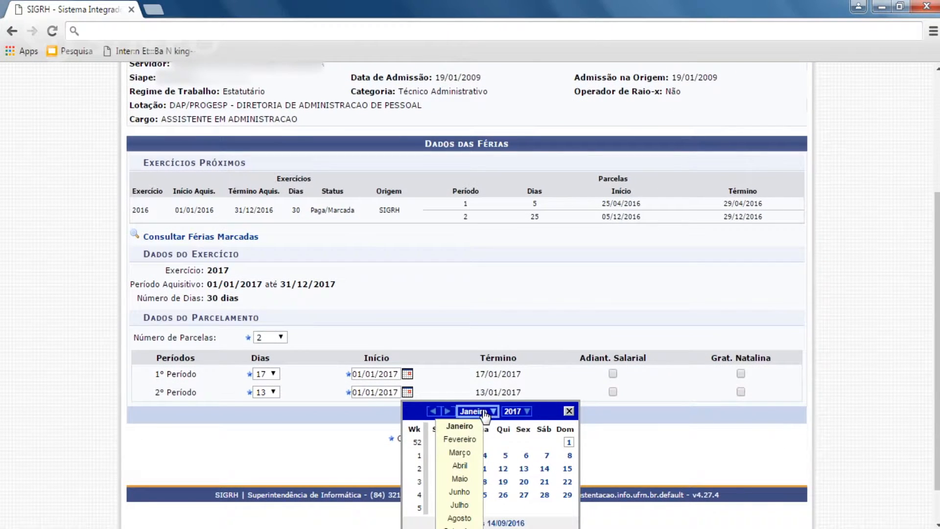
{"action": "left_click", "coordinate": [474, 465]}
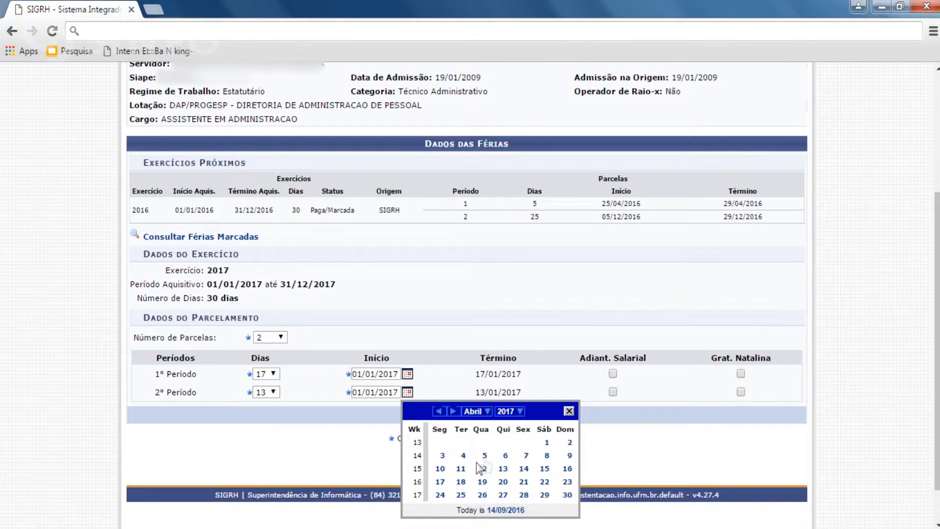
{"action": "left_click", "coordinate": [485, 455]}
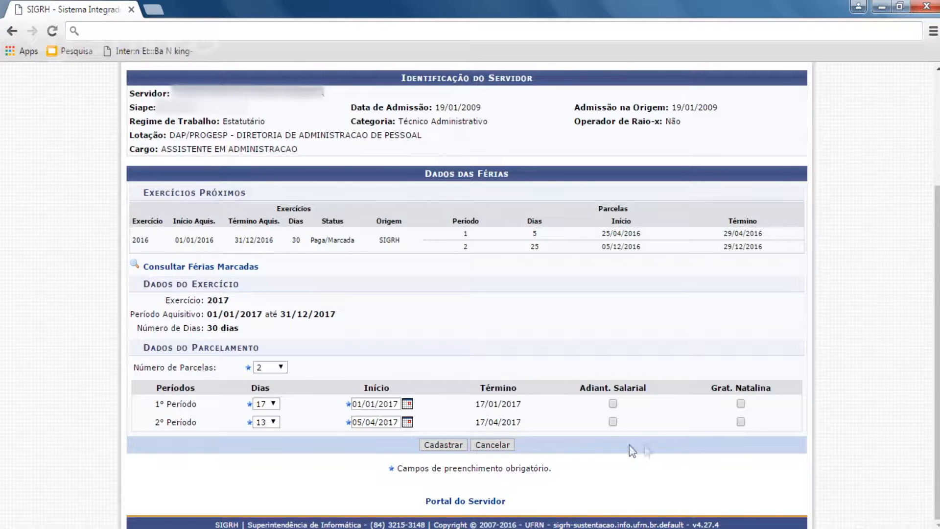
{"action": "left_click", "coordinate": [433, 446]}
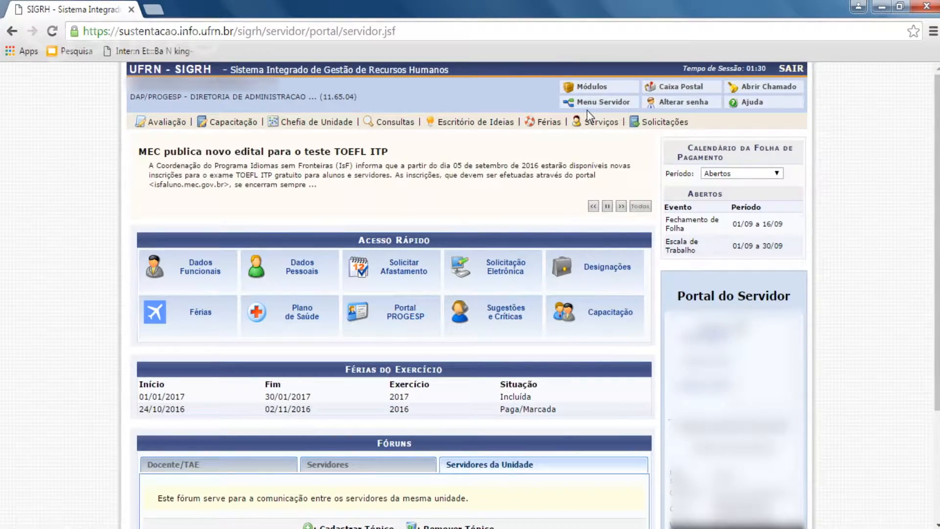
Open Homologar Férias for unit heads and look through the list of employees' vacations
{"action": "mouse_move", "coordinate": [317, 122]}
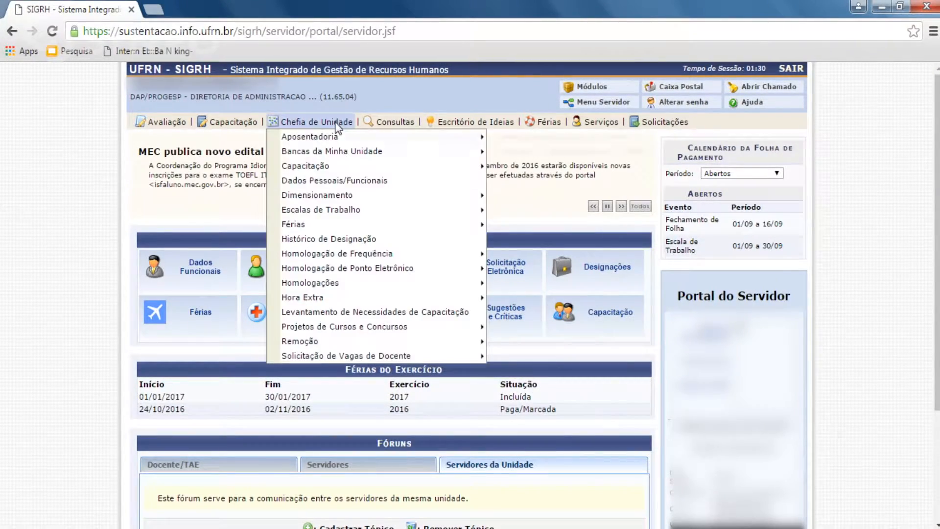
{"action": "mouse_move", "coordinate": [328, 224]}
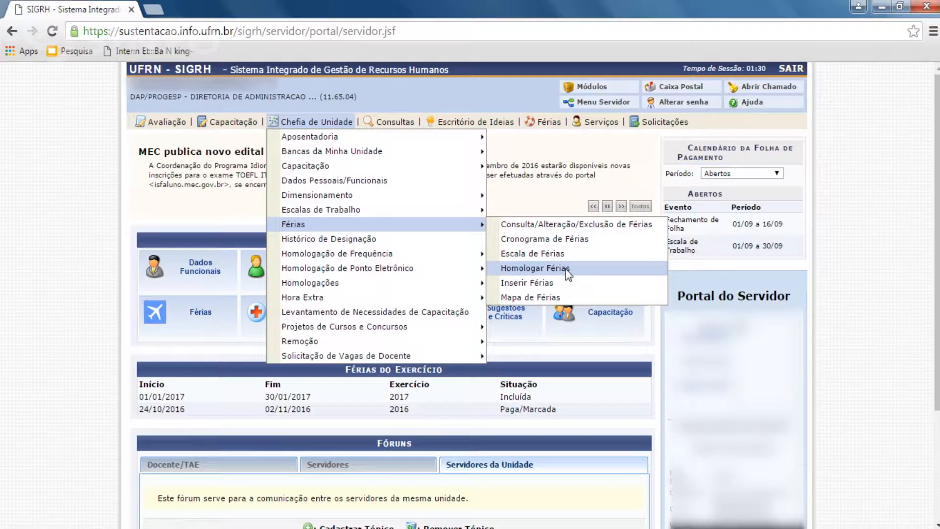
{"action": "left_click", "coordinate": [585, 269]}
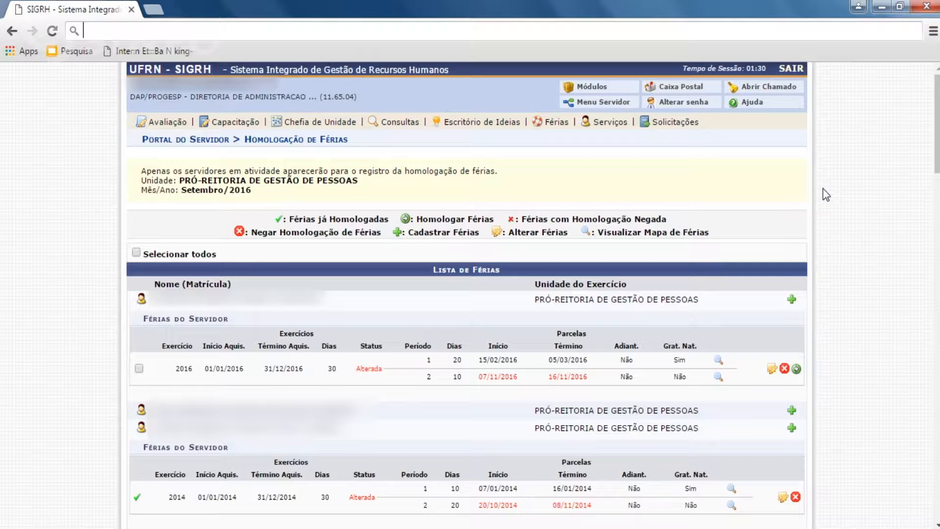
{"action": "scroll", "coordinate": [833, 245], "scroll_direction": "down", "scroll_amount": 3}
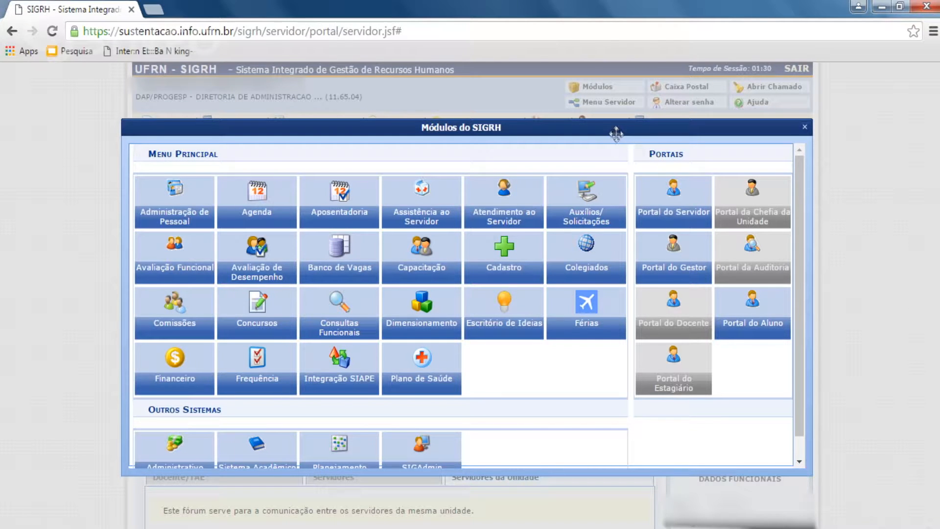
Open the Férias module and view the SIAPE integration pages Gerar Férias SIAPE and Ler Férias SIAPE
{"action": "left_click", "coordinate": [586, 336]}
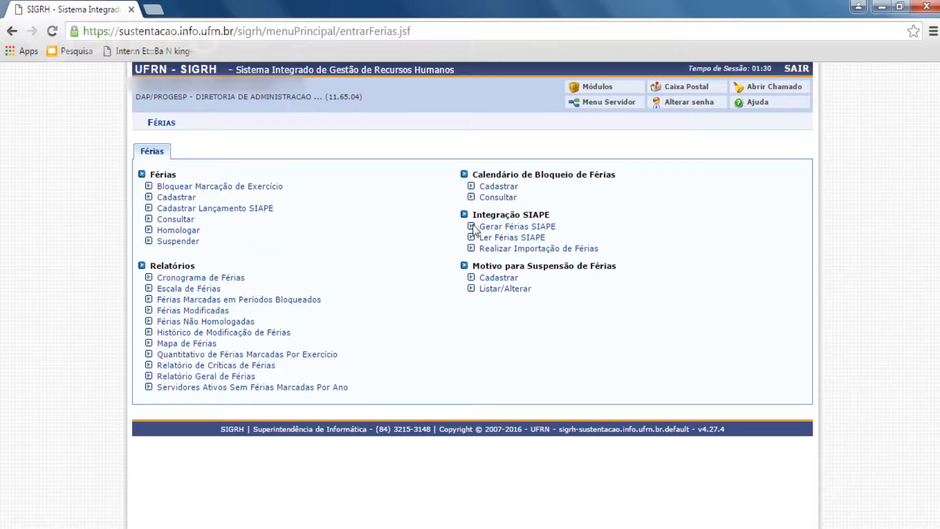
{"action": "left_click", "coordinate": [547, 228]}
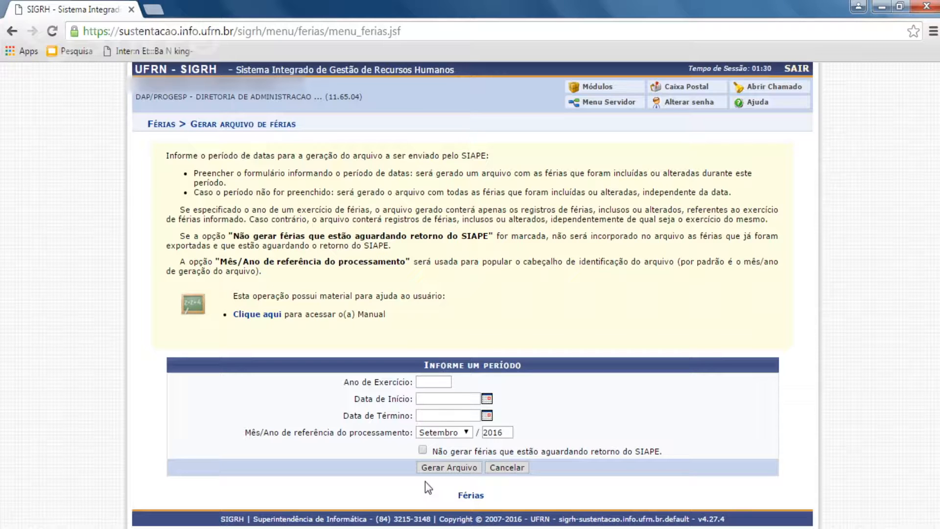
{"action": "left_click", "coordinate": [168, 128]}
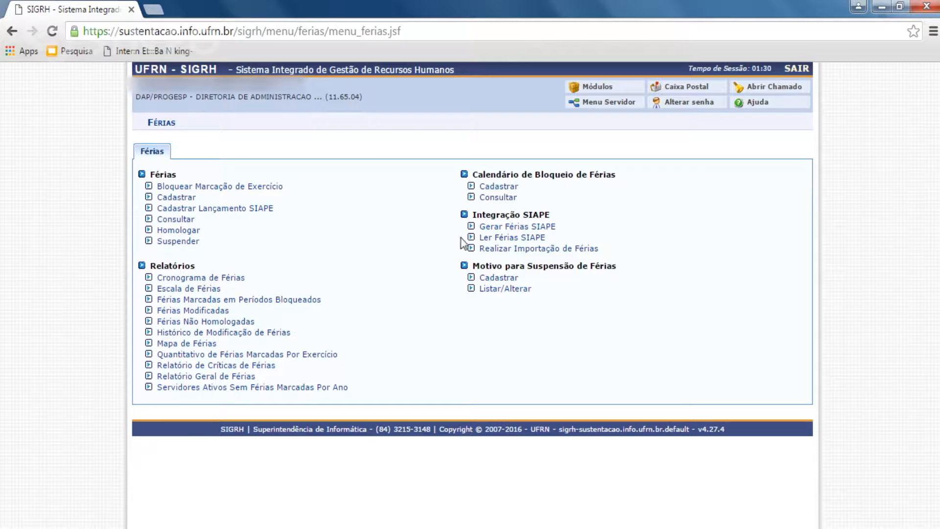
{"action": "left_click", "coordinate": [538, 239]}
Examine the Calendário de Bloqueio de Férias registration form with its functional categories and the Bloquear Marcação de Exercício form
{"action": "left_click", "coordinate": [514, 188]}
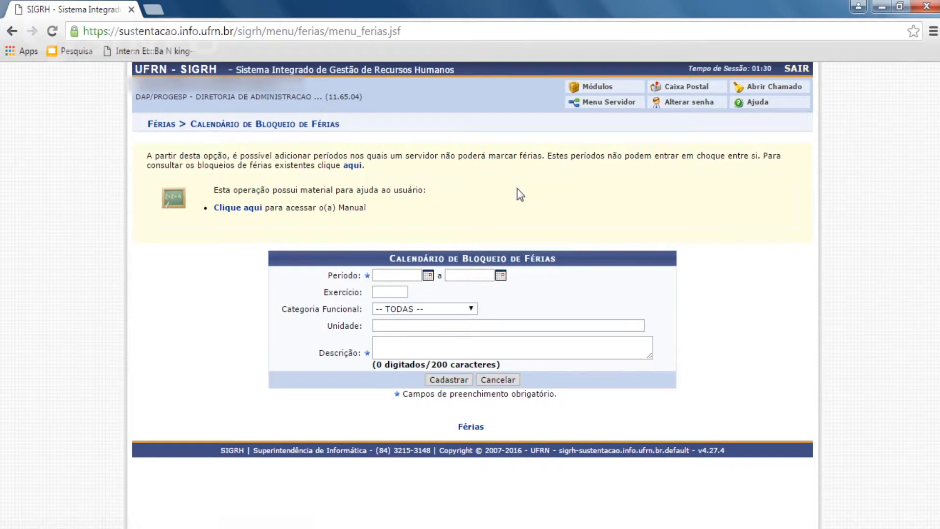
{"action": "left_click", "coordinate": [459, 309]}
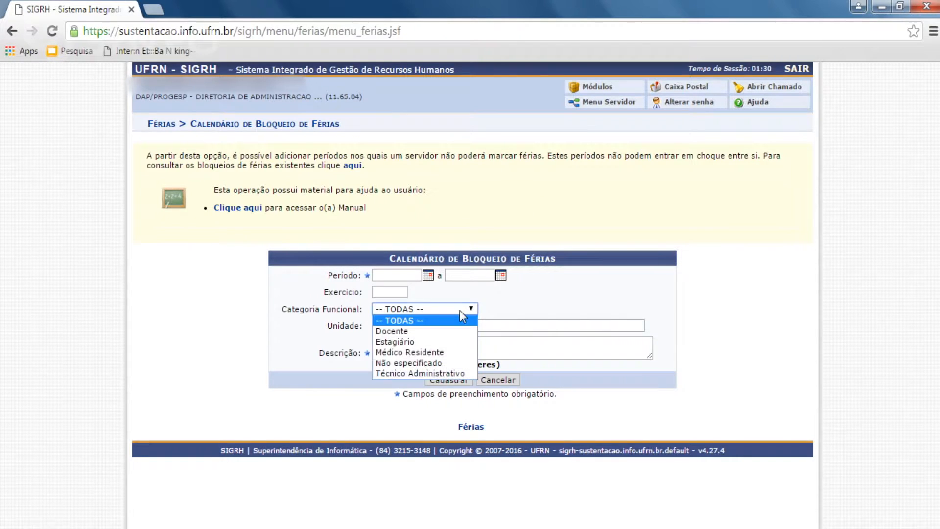
{"action": "left_click", "coordinate": [523, 309]}
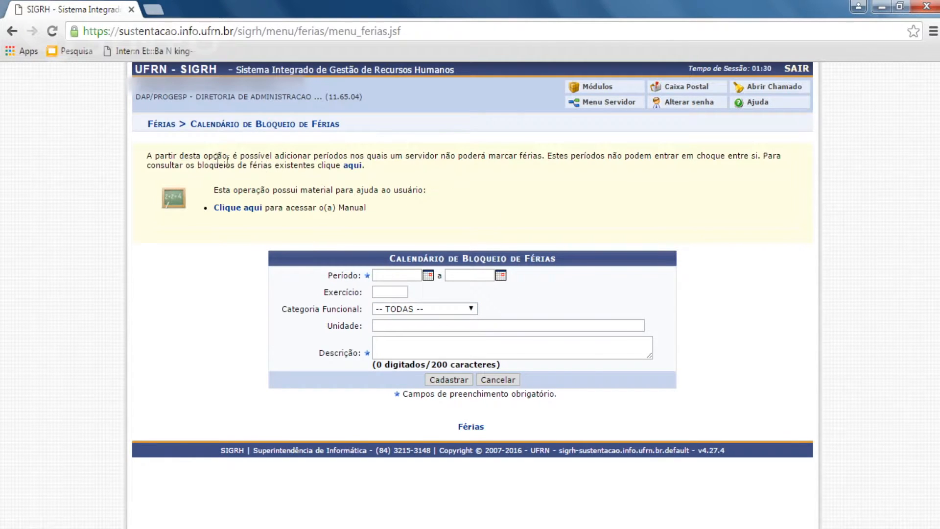
{"action": "left_click", "coordinate": [169, 126]}
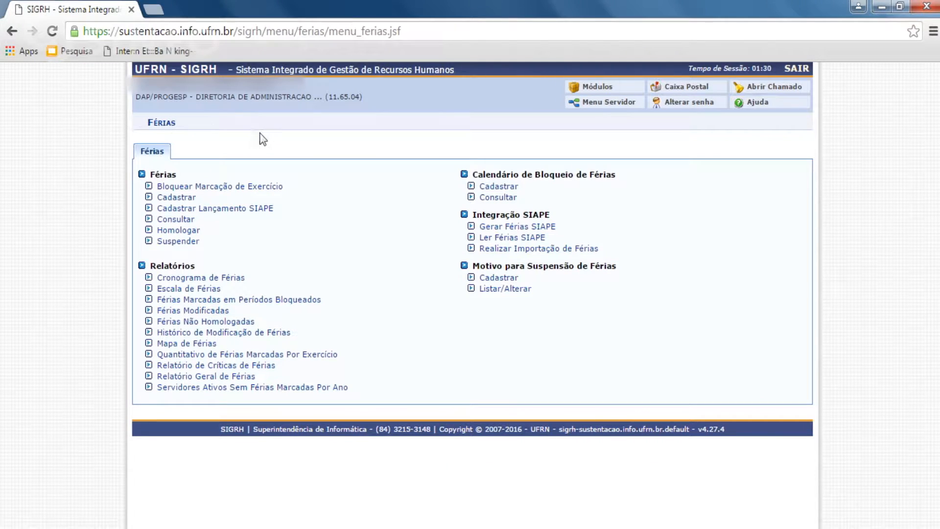
{"action": "left_click", "coordinate": [211, 190]}
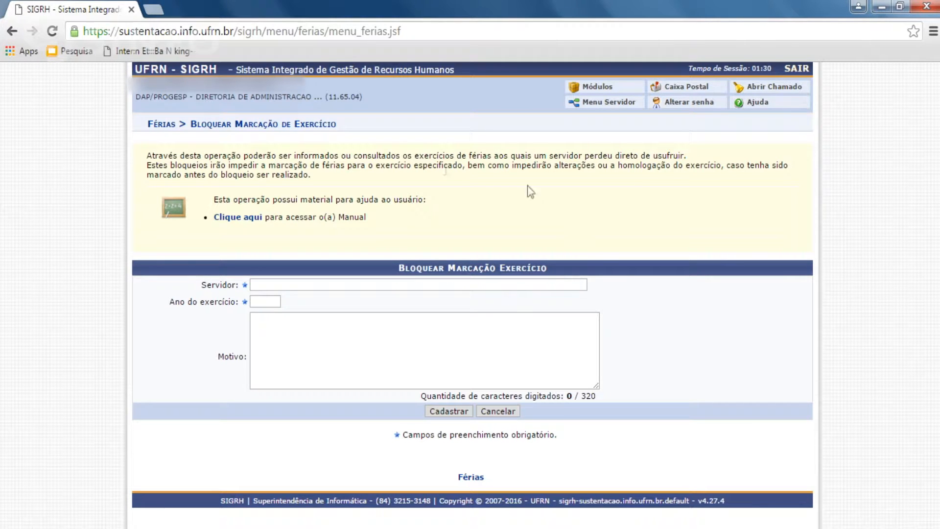
{"action": "left_click", "coordinate": [162, 126]}
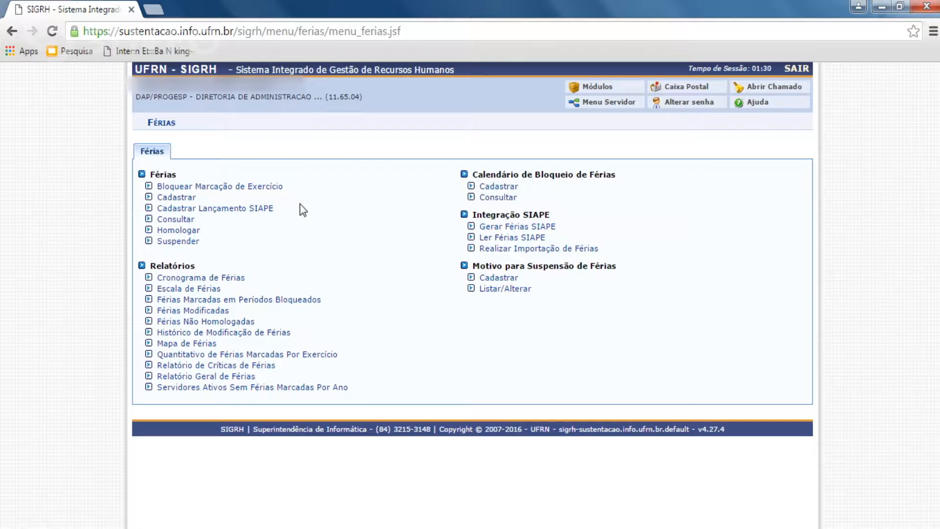
In Cadastrar Lançamento SIAPE, search for vacations with the Unidade do Exercício filter set to 11.65, Pró-Reitoria de Gestão de Pessoas
{"action": "left_click", "coordinate": [173, 208]}
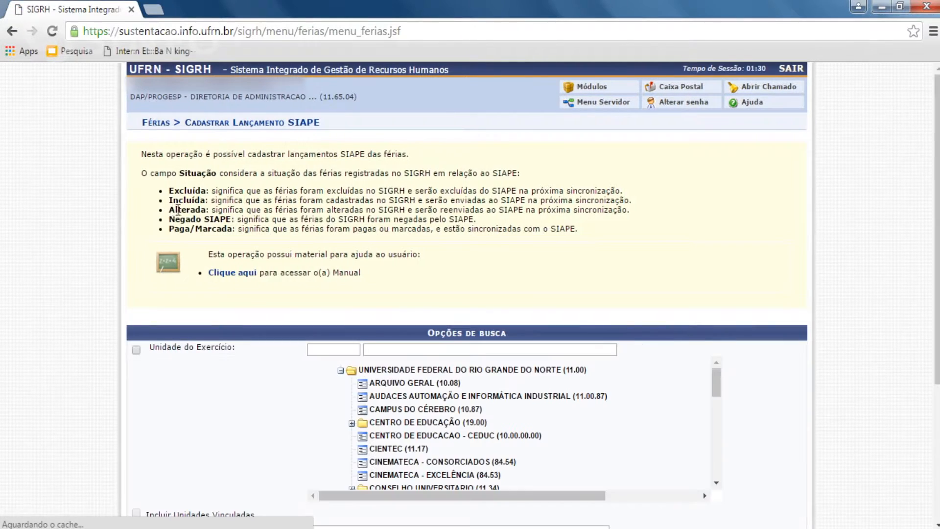
{"action": "scroll", "coordinate": [772, 275], "scroll_direction": "down", "scroll_amount": 4}
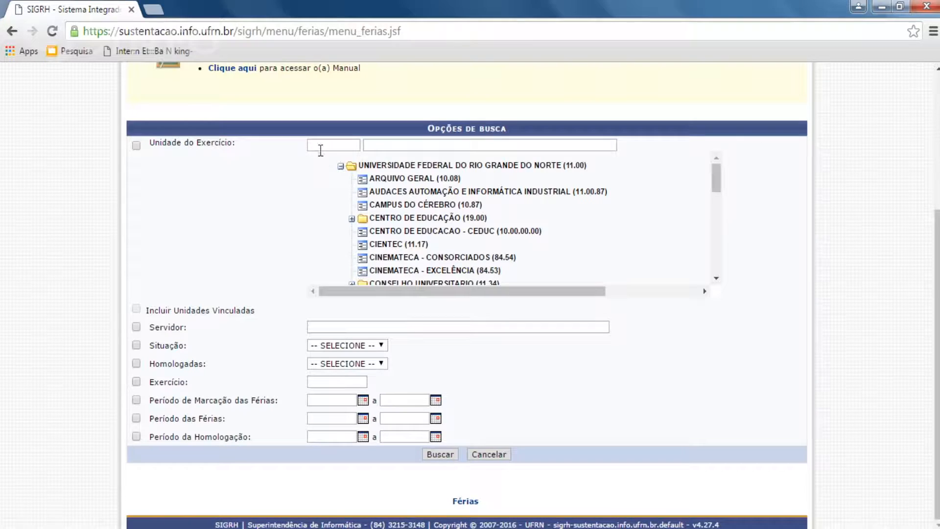
{"action": "left_click", "coordinate": [320, 151]}
{"action": "type", "text": "11.65"}
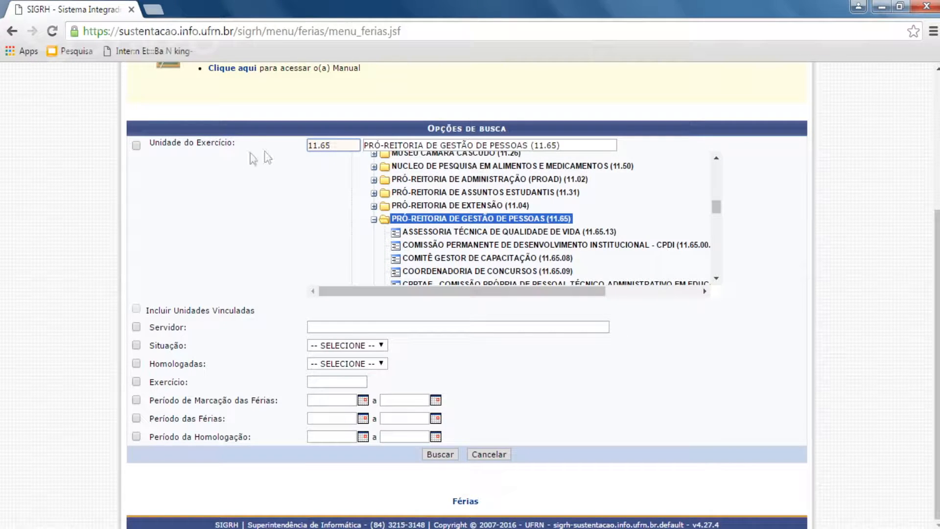
{"action": "left_click", "coordinate": [136, 145]}
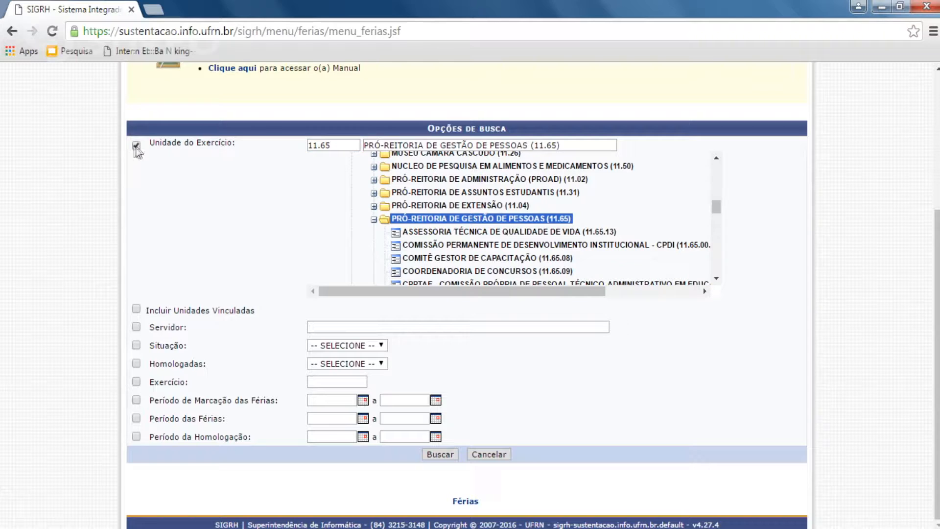
{"action": "left_click", "coordinate": [434, 454]}
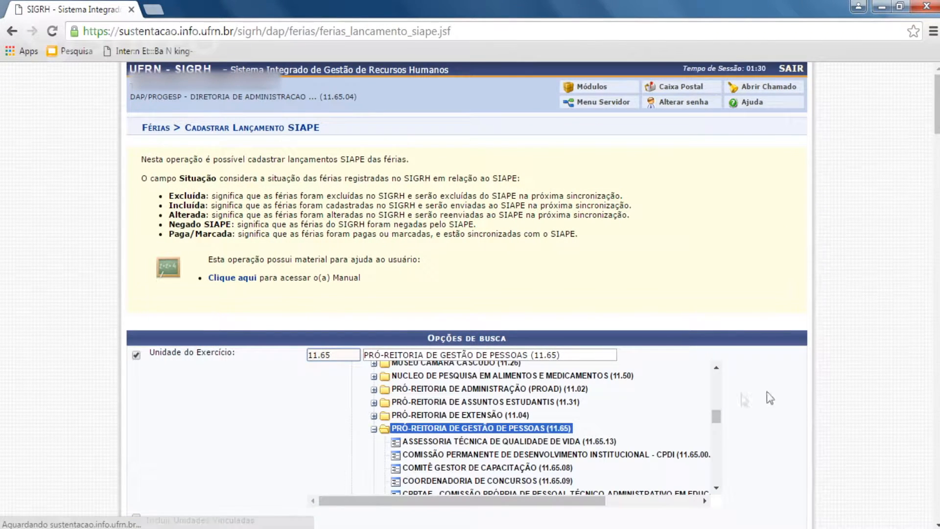
Set the Situação of the first listed employee's 2016 vacation to Negado SIAPE and look through the Crítica SIAPE options
{"action": "scroll", "coordinate": [872, 391], "scroll_direction": "down", "scroll_amount": 6}
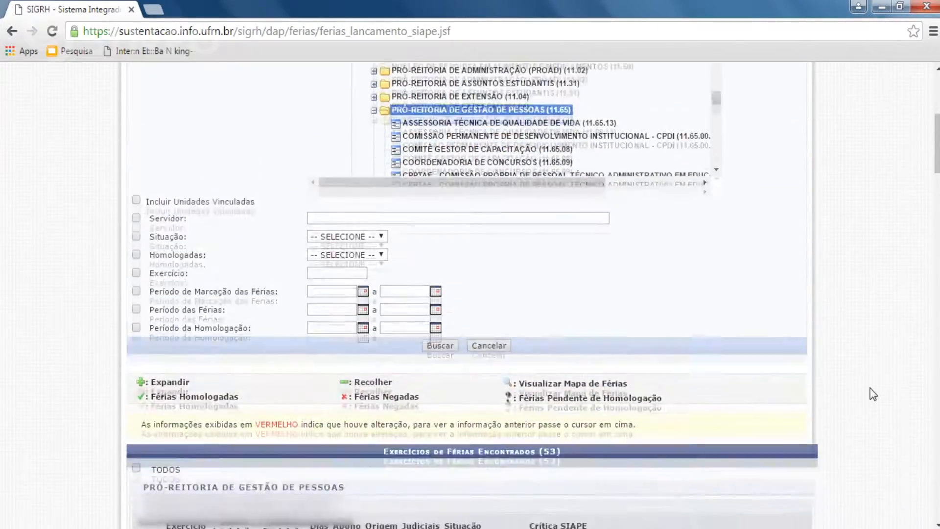
{"action": "scroll", "coordinate": [873, 394], "scroll_direction": "down", "scroll_amount": 4}
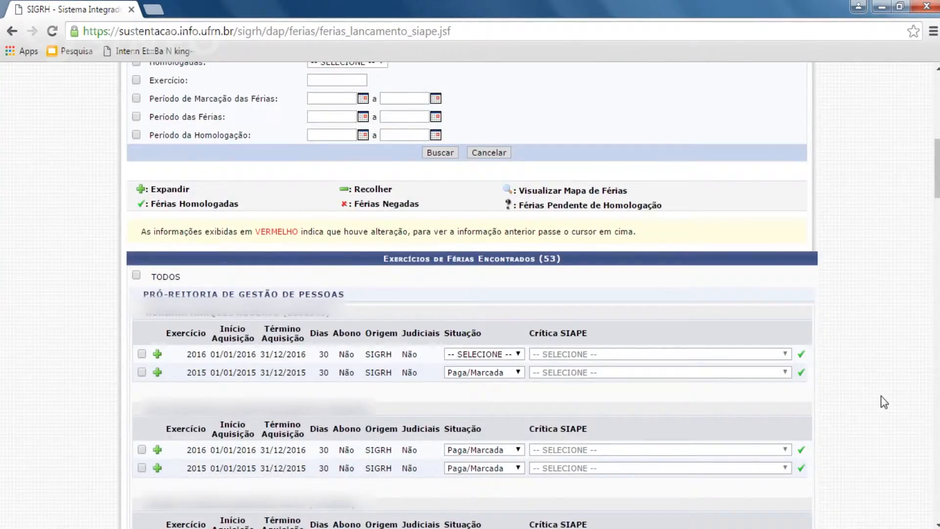
{"action": "scroll", "coordinate": [880, 399], "scroll_direction": "down", "scroll_amount": 2}
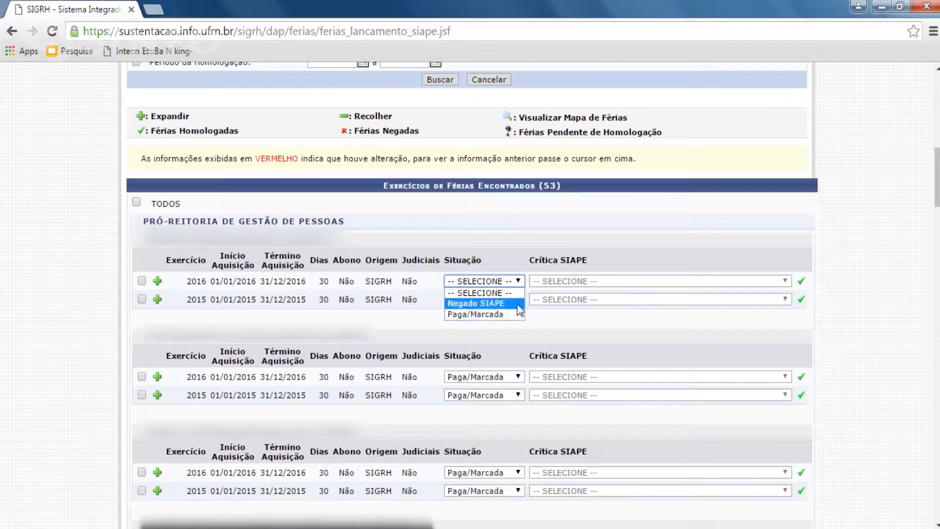
{"action": "left_click", "coordinate": [515, 304]}
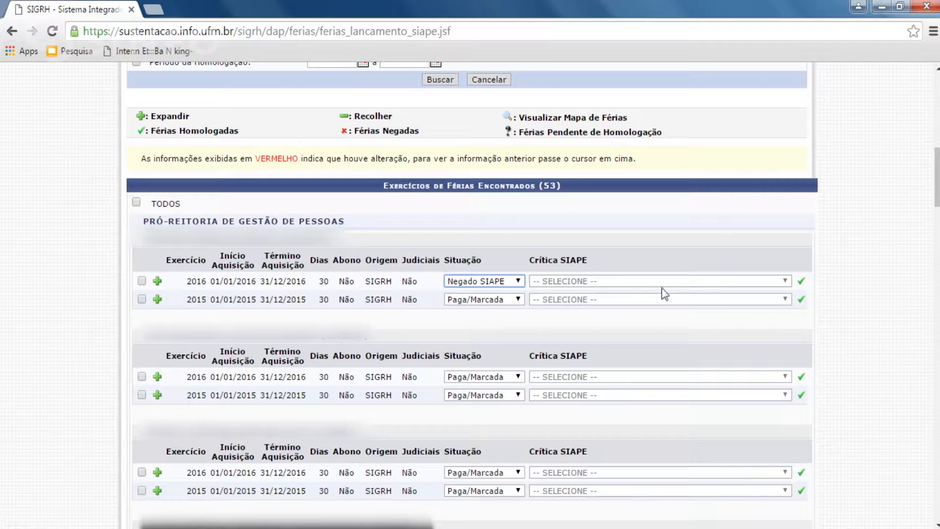
{"action": "left_click", "coordinate": [785, 281]}
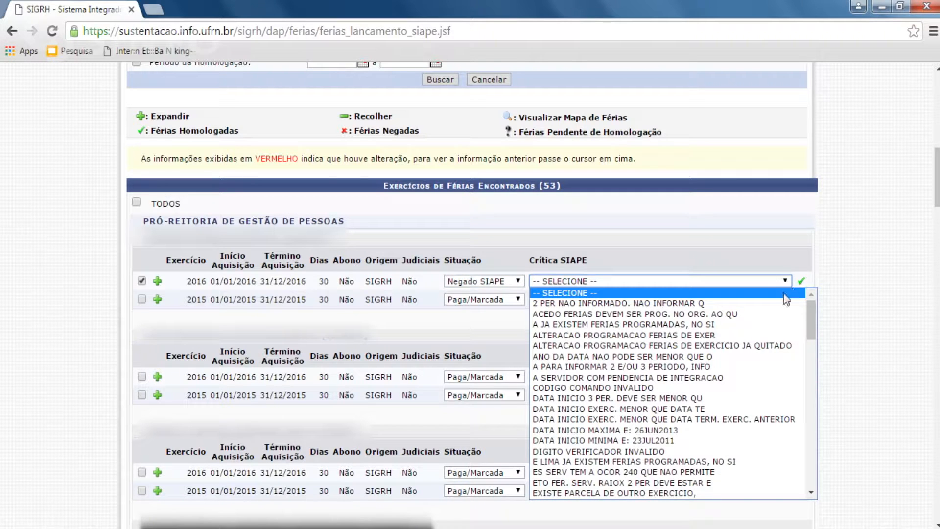
{"action": "scroll", "coordinate": [770, 360], "scroll_direction": "down", "scroll_amount": 6}
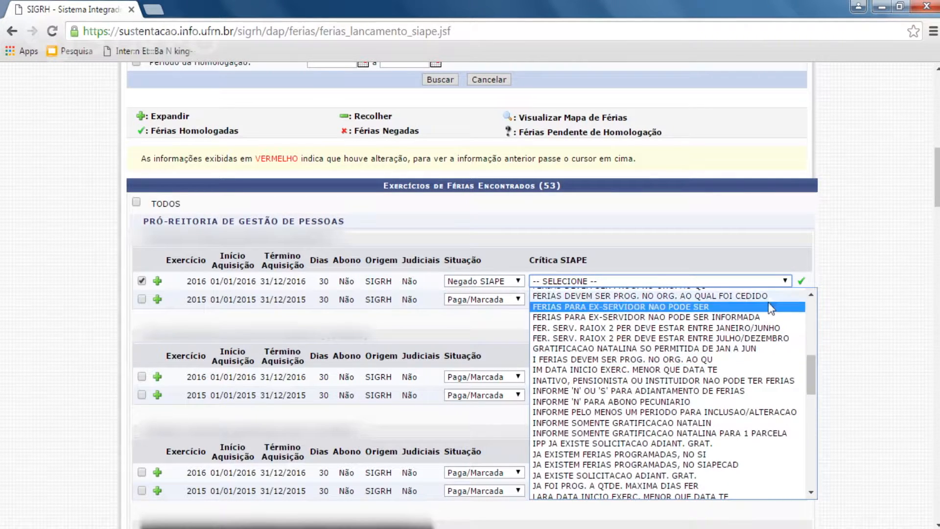
{"action": "left_click", "coordinate": [764, 237]}
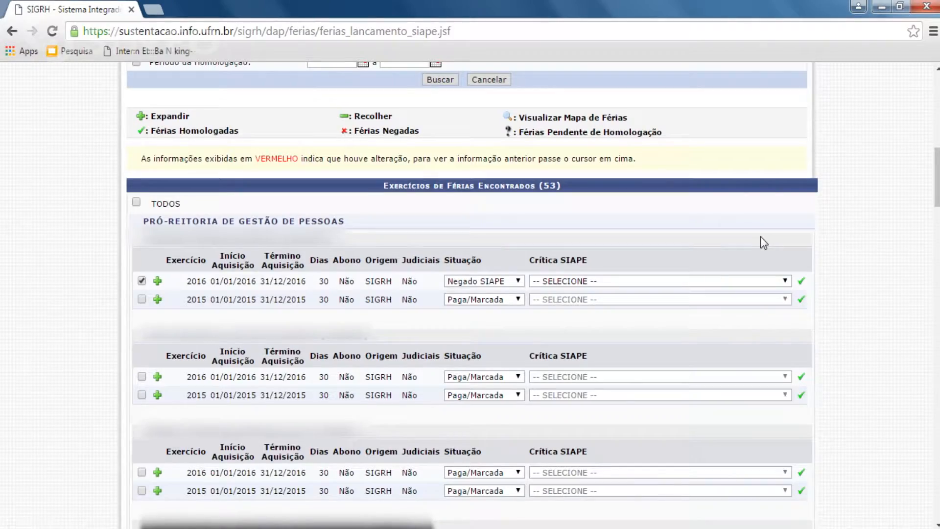
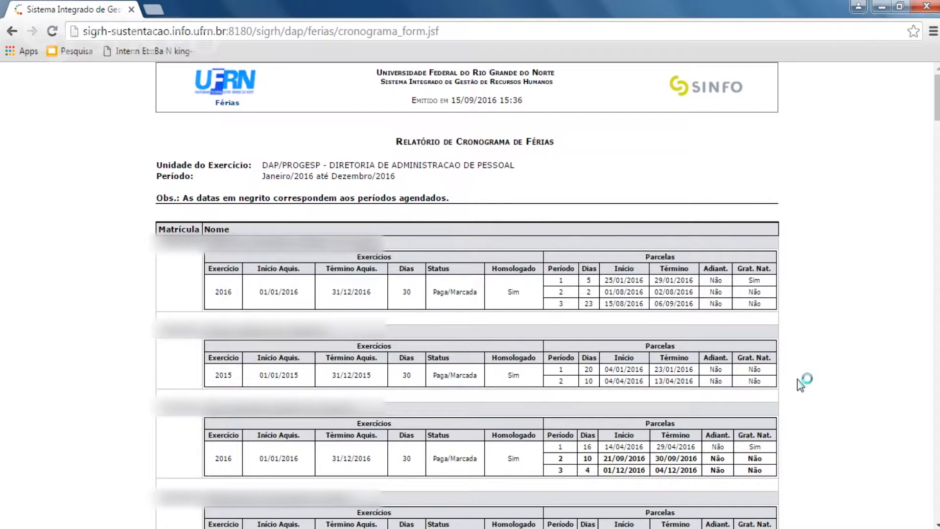
Generate the Escala de Férias report for Pró-Reitoria de Gestão de Pessoas (11.65) and look through its monthly vacation schedule
{"action": "left_click", "coordinate": [232, 111]}
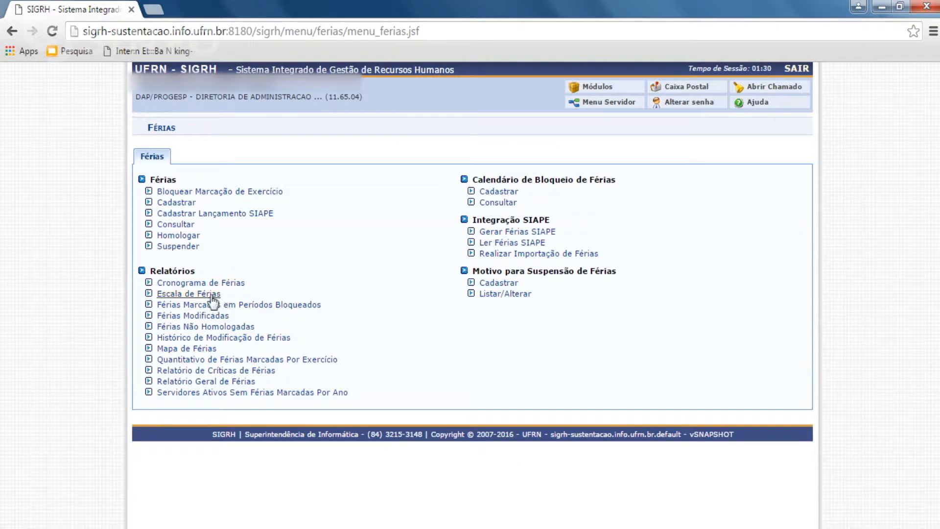
{"action": "left_click", "coordinate": [188, 296]}
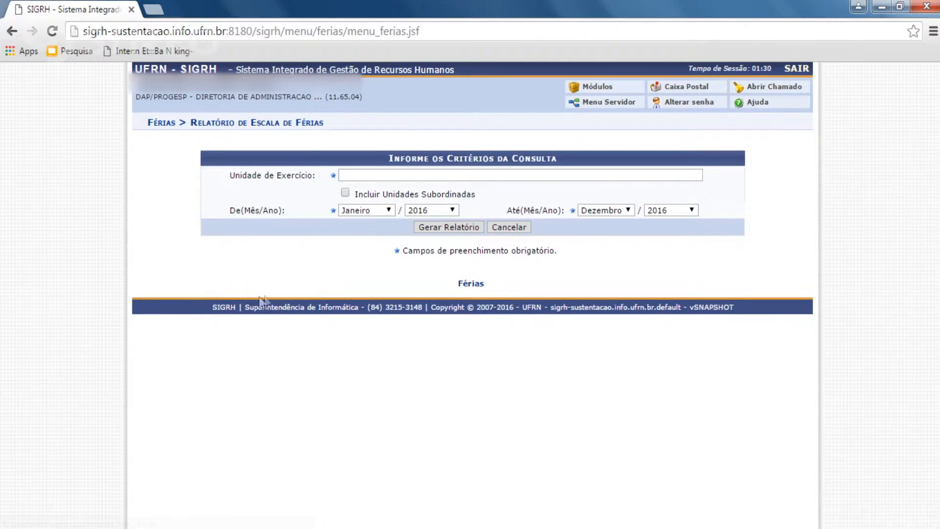
{"action": "left_click", "coordinate": [385, 175]}
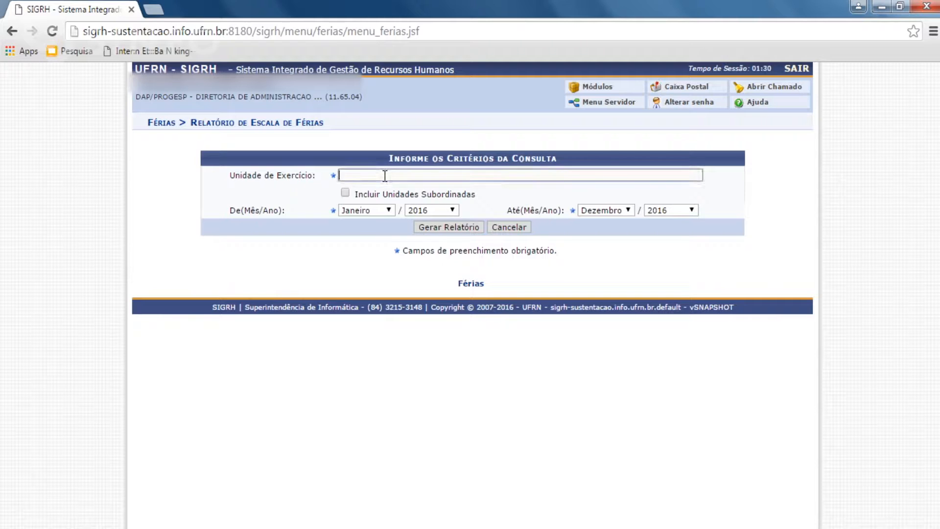
{"action": "type", "text": "1165"}
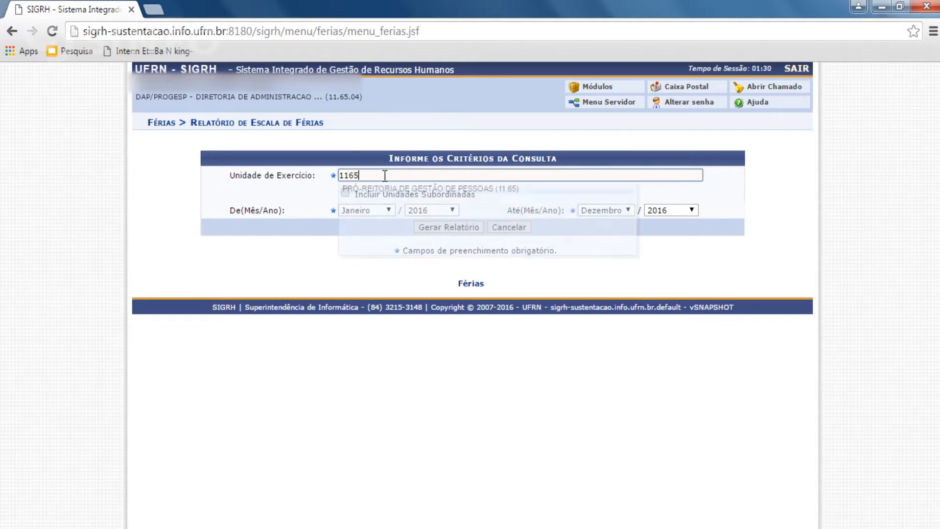
{"action": "left_click", "coordinate": [405, 191]}
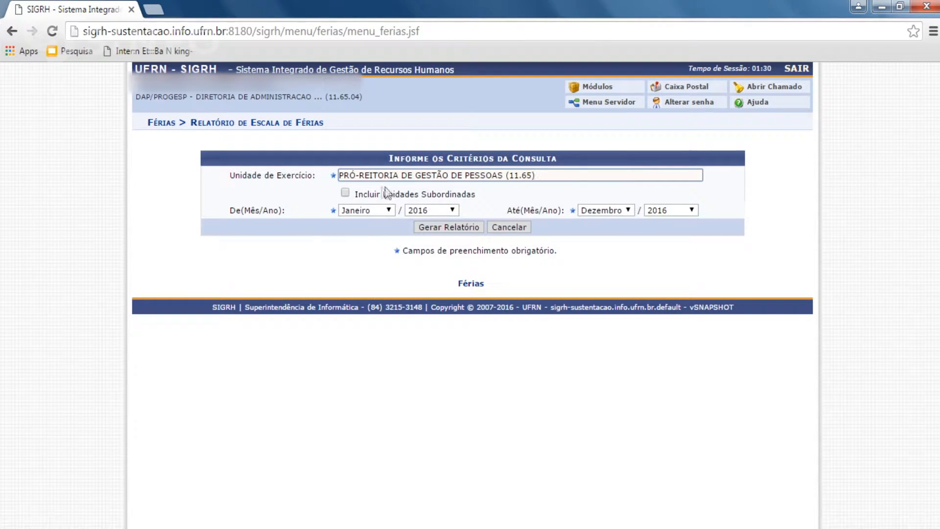
{"action": "left_click", "coordinate": [462, 231]}
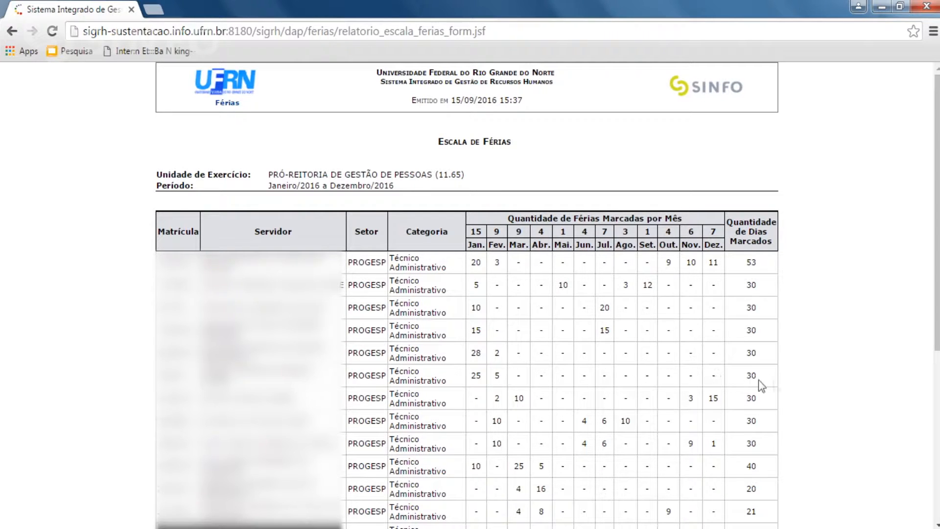
{"action": "scroll", "coordinate": [839, 349], "scroll_direction": "down", "scroll_amount": 1}
{"action": "scroll", "coordinate": [839, 349], "scroll_direction": "down", "scroll_amount": 1}
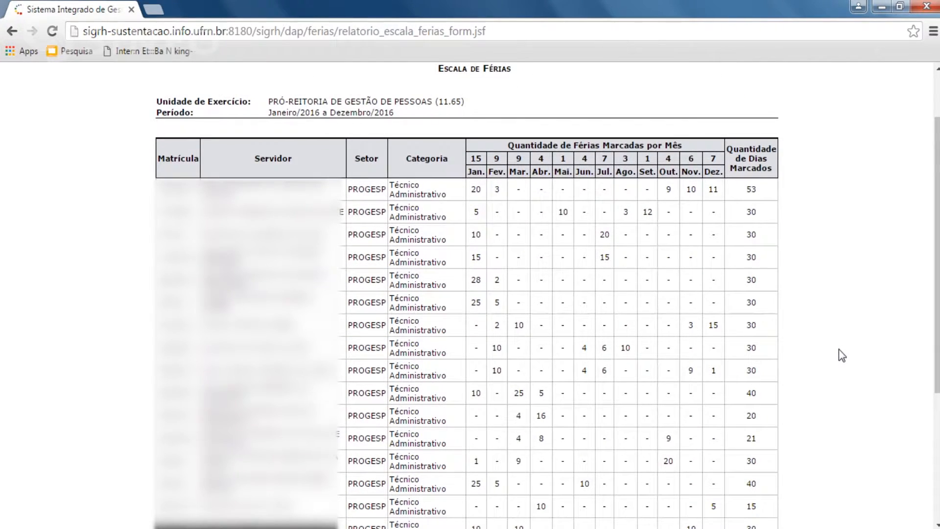
{"action": "scroll", "coordinate": [839, 349], "scroll_direction": "down", "scroll_amount": 2}
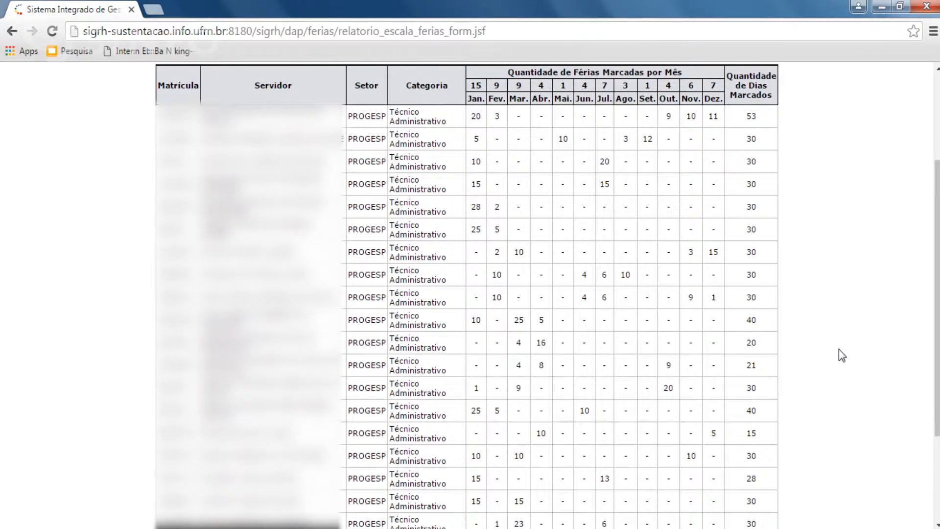
{"action": "scroll", "coordinate": [839, 348], "scroll_direction": "down", "scroll_amount": 3}
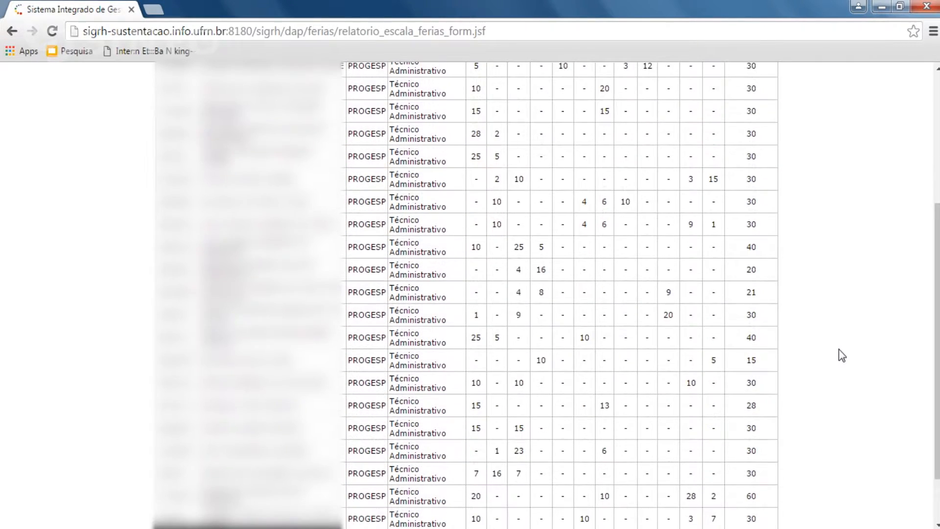
{"action": "scroll", "coordinate": [839, 348], "scroll_direction": "down", "scroll_amount": 3}
{"action": "scroll", "coordinate": [839, 348], "scroll_direction": "up", "scroll_amount": 6}
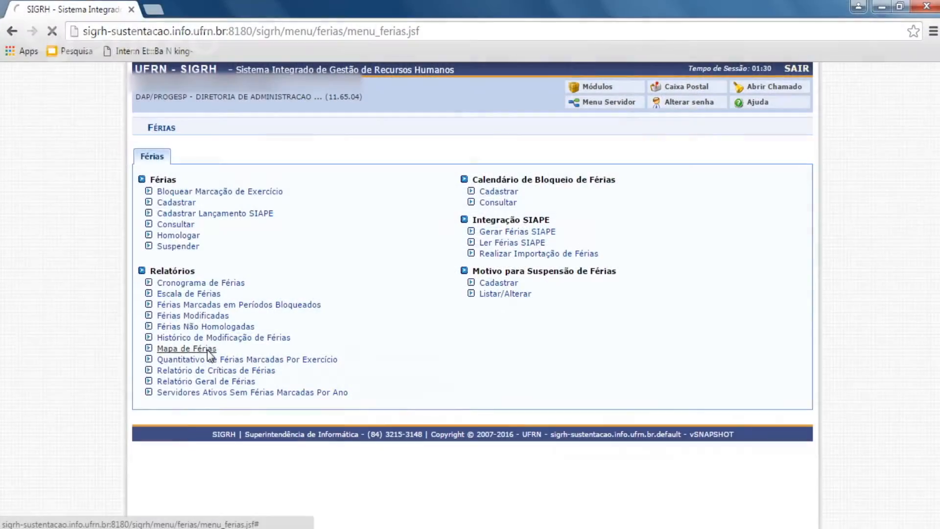
Display the Mapa de Férias for the period 01/09/2016 to 30/09/2016
{"action": "left_click", "coordinate": [207, 350]}
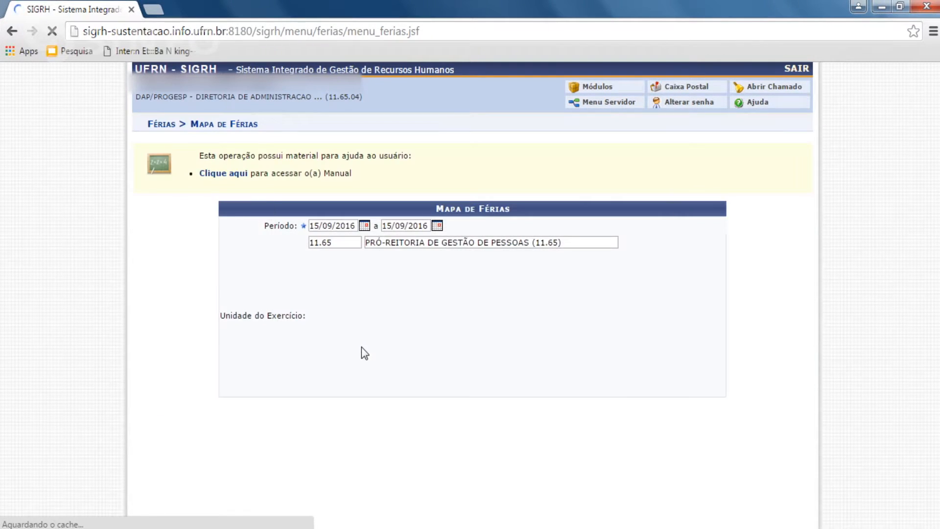
{"action": "left_click", "coordinate": [363, 225]}
{"action": "left_click", "coordinate": [464, 275]}
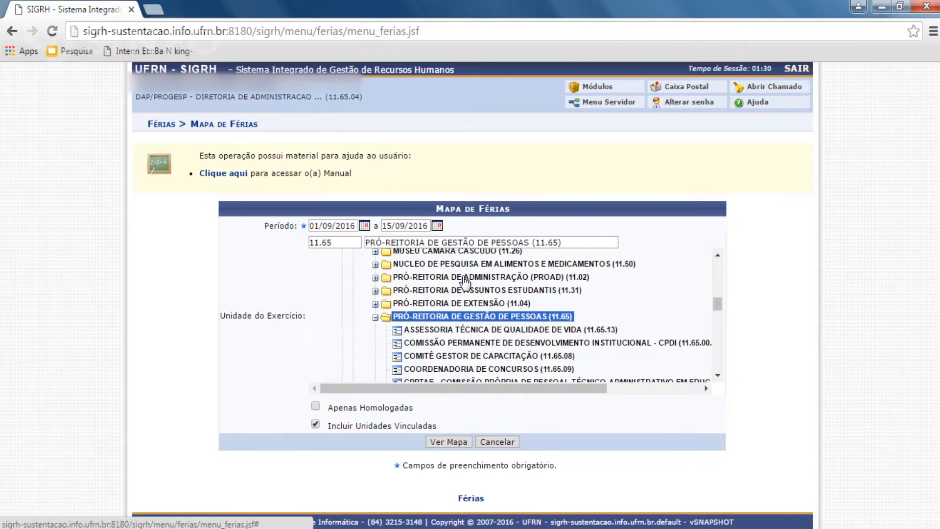
{"action": "left_click", "coordinate": [437, 226]}
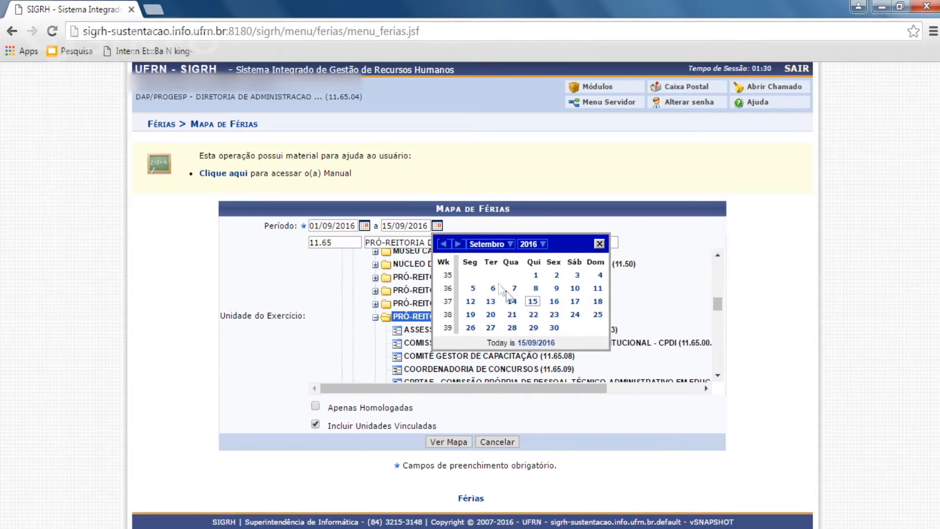
{"action": "left_click", "coordinate": [552, 327]}
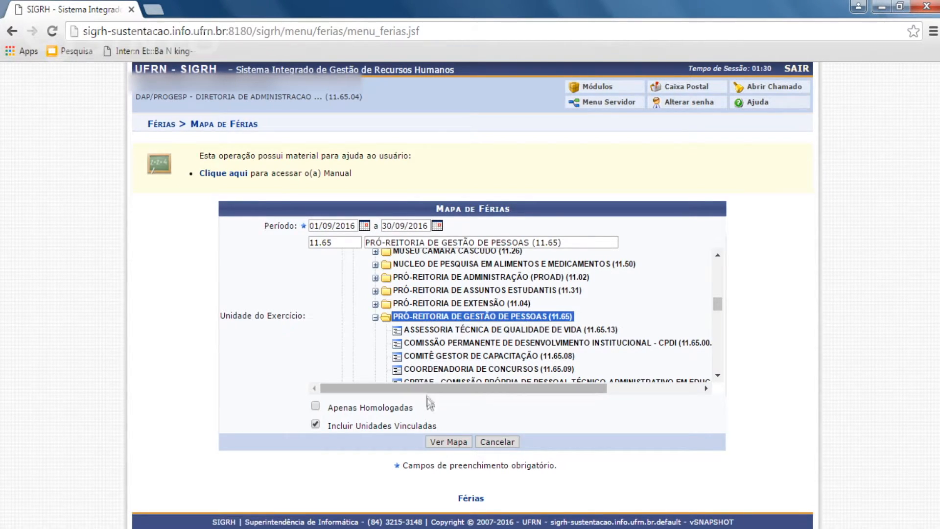
{"action": "left_click", "coordinate": [438, 445]}
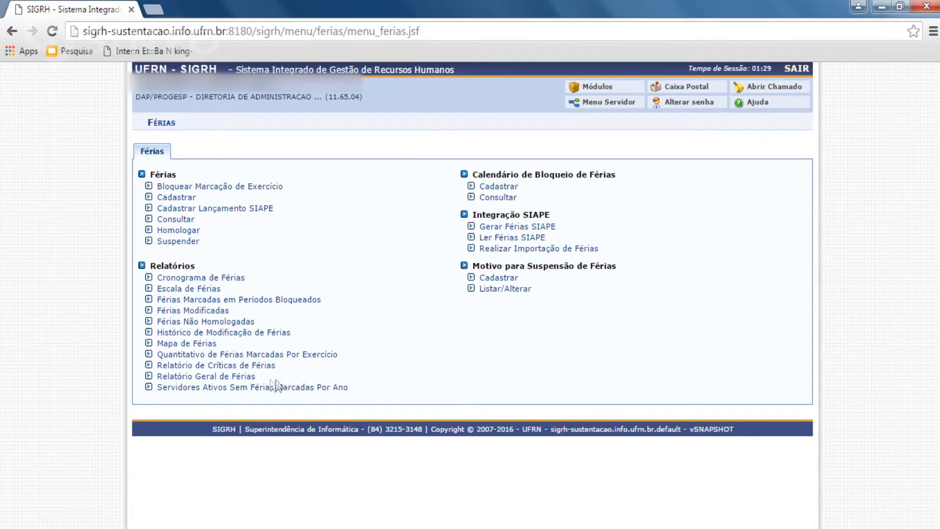
In Relatório Geral de Férias, set the Período de Marcação das Férias filter to 01/08/2016 through 31/08/2016
{"action": "left_click", "coordinate": [166, 376]}
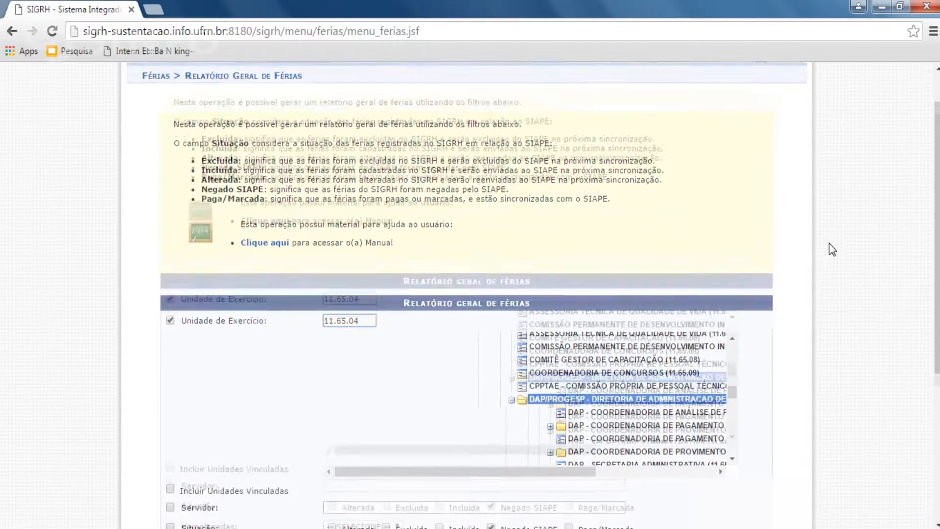
{"action": "scroll", "coordinate": [829, 243], "scroll_direction": "down", "scroll_amount": 3}
{"action": "scroll", "coordinate": [829, 249], "scroll_direction": "down", "scroll_amount": 2}
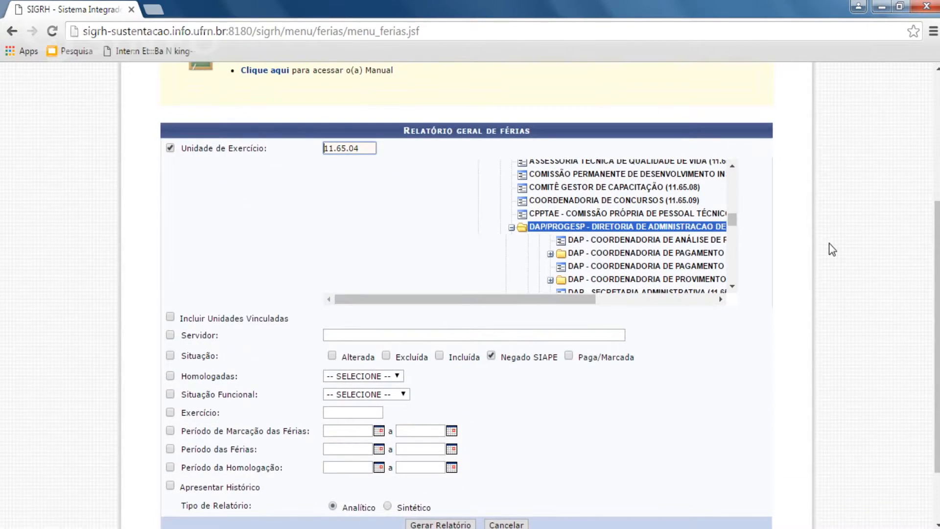
{"action": "scroll", "coordinate": [829, 249], "scroll_direction": "down", "scroll_amount": 2}
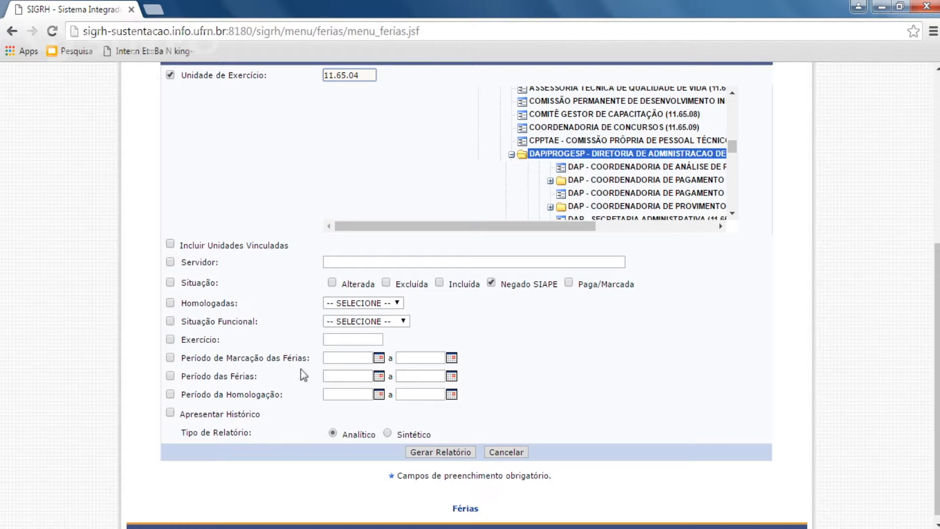
{"action": "left_click", "coordinate": [378, 358]}
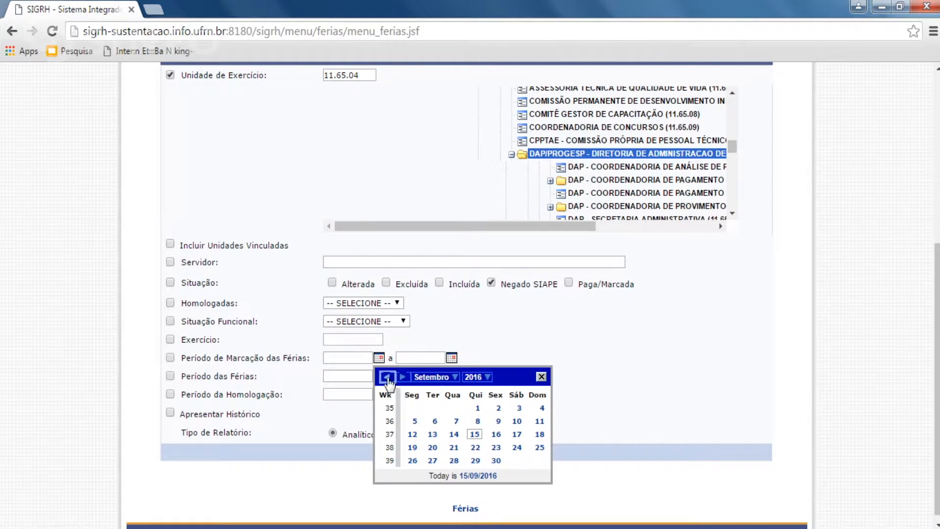
{"action": "left_click", "coordinate": [385, 377]}
{"action": "left_click", "coordinate": [416, 408]}
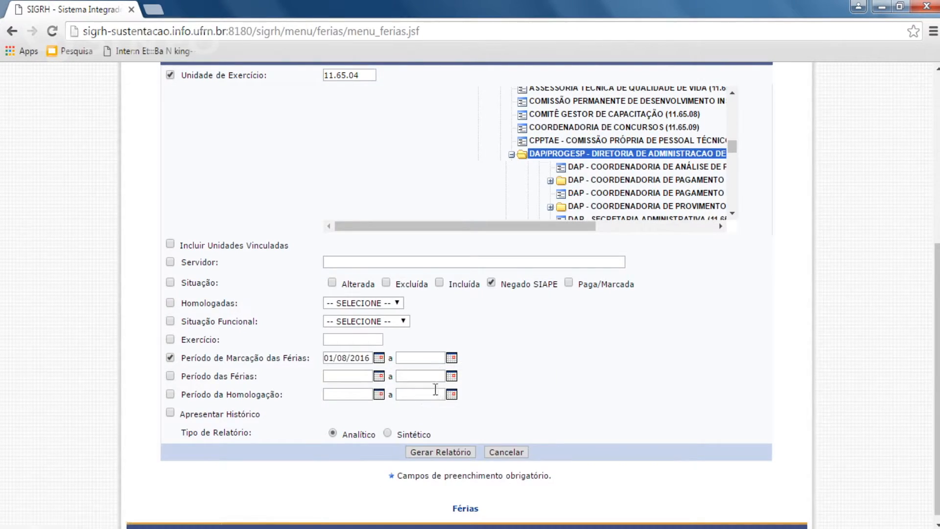
{"action": "left_click", "coordinate": [451, 359]}
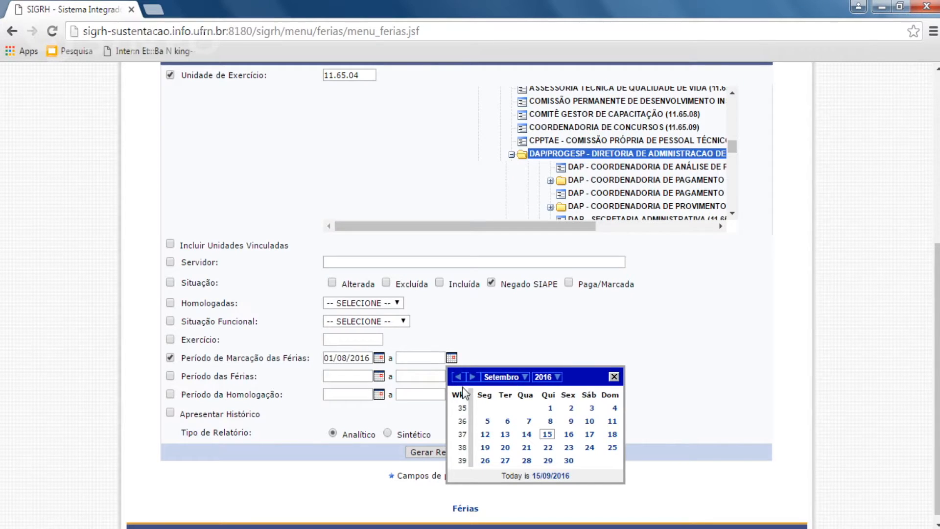
{"action": "left_click", "coordinate": [458, 377]}
{"action": "left_click", "coordinate": [527, 460]}
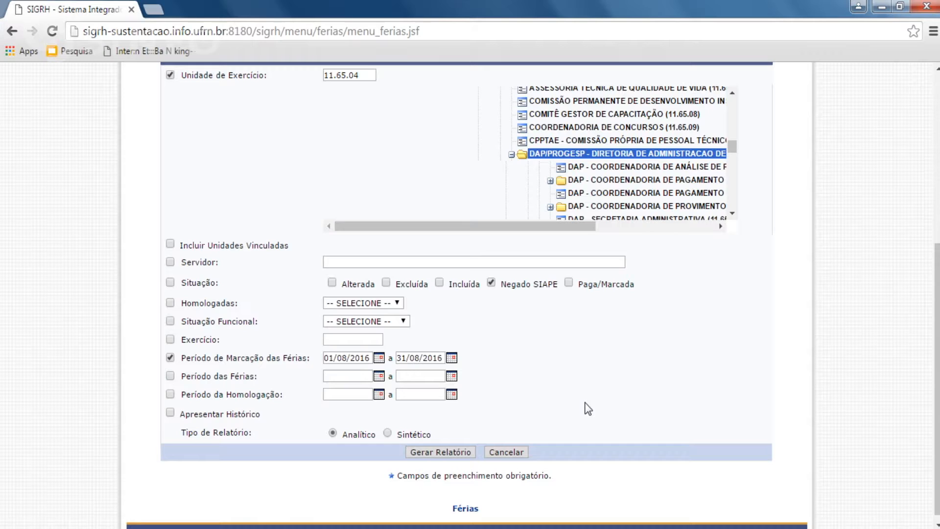
Clear the Negado SIAPE option and the Situação filter, and generate the Relatório Geral de Férias for viewing
{"action": "left_click", "coordinate": [487, 281]}
{"action": "left_click", "coordinate": [172, 284]}
{"action": "left_click", "coordinate": [442, 453]}
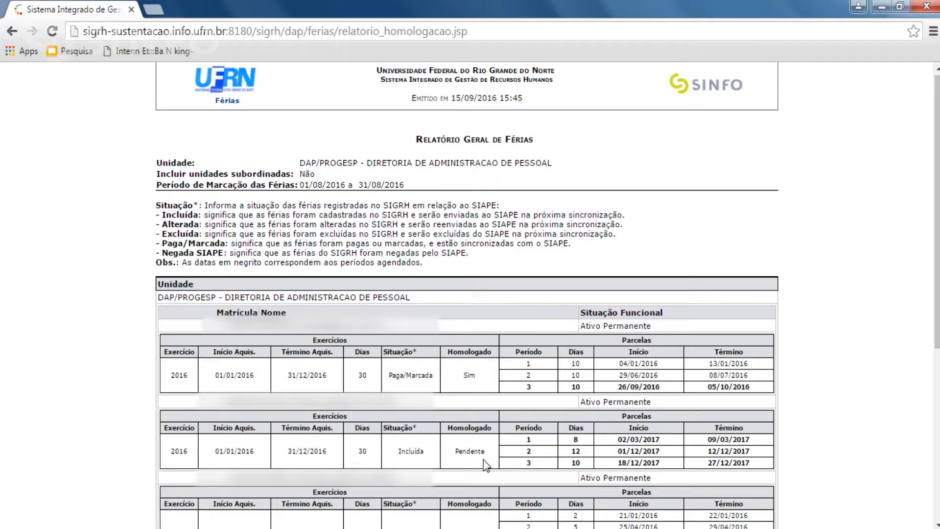
{"action": "scroll", "coordinate": [494, 460], "scroll_direction": "down", "scroll_amount": 2}
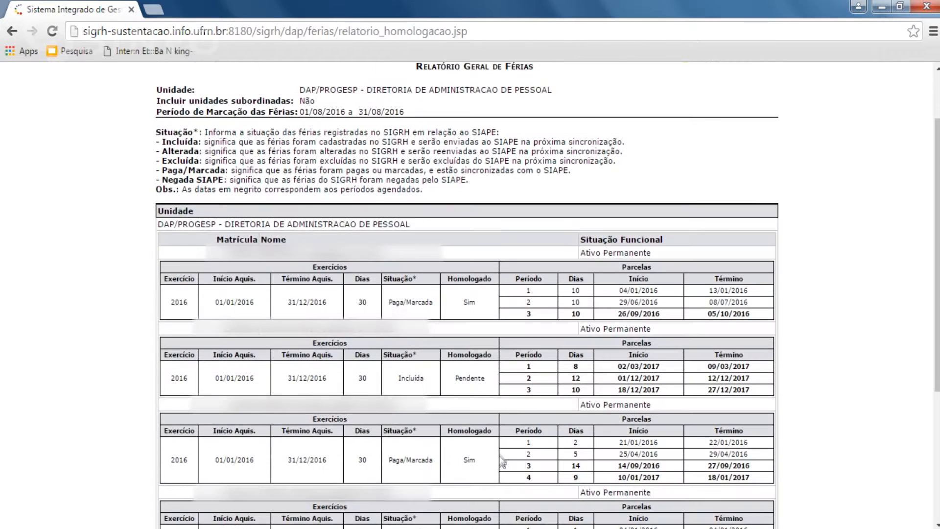